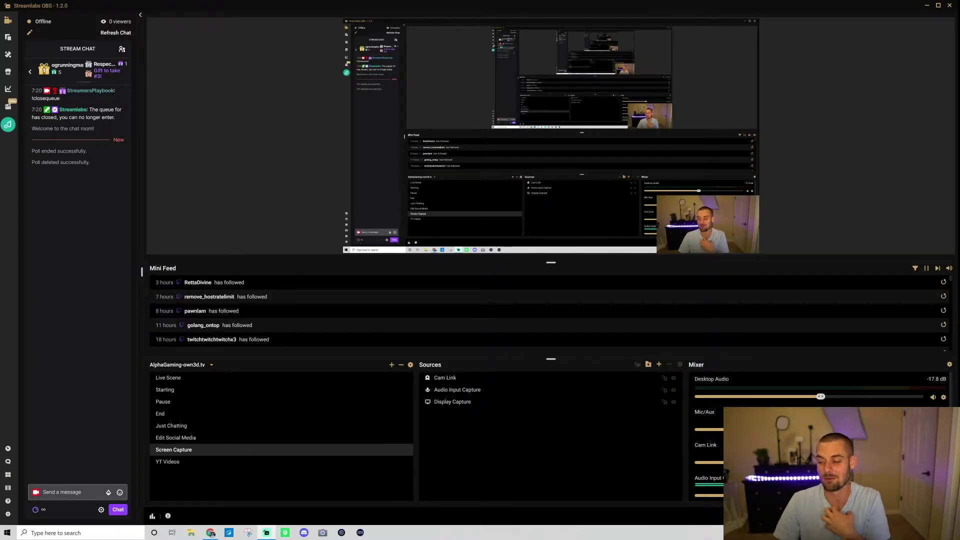
# Put the cursor in the Stream Chat message box, ready for a chat command
pyautogui.click(63, 492)
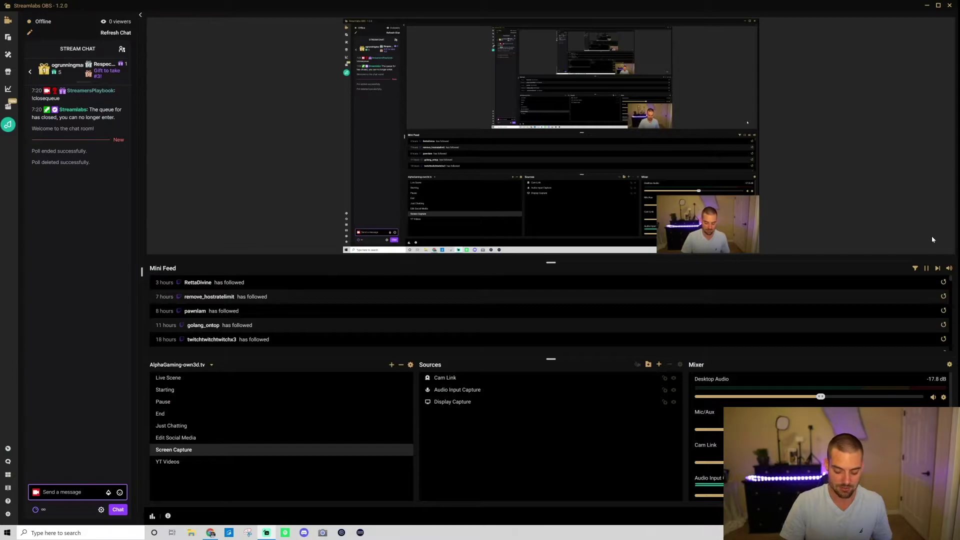
# Start a /poll draft asking 'Are dogs great' and fill the first two 'yes' responses
pyautogui.write('/poll')
pyautogui.press('Return')
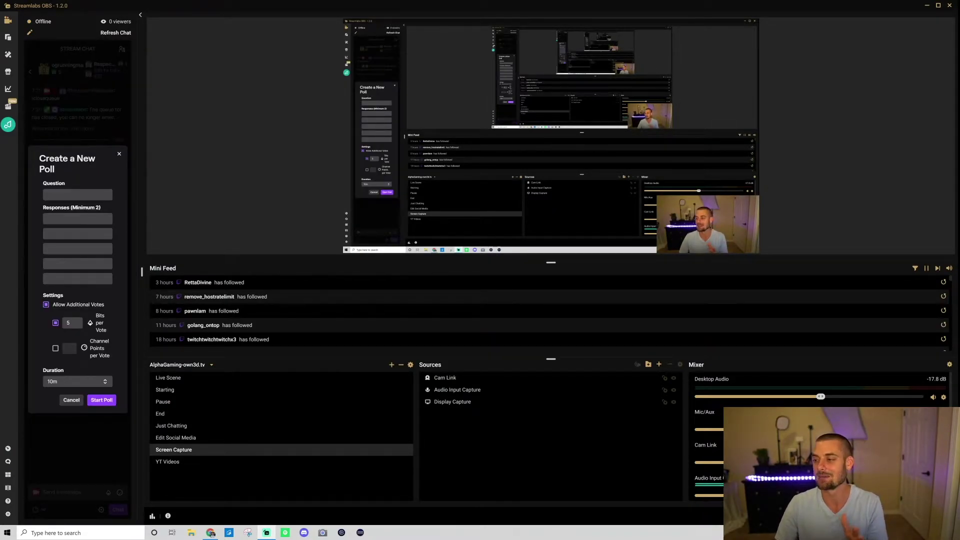
pyautogui.click(78, 194)
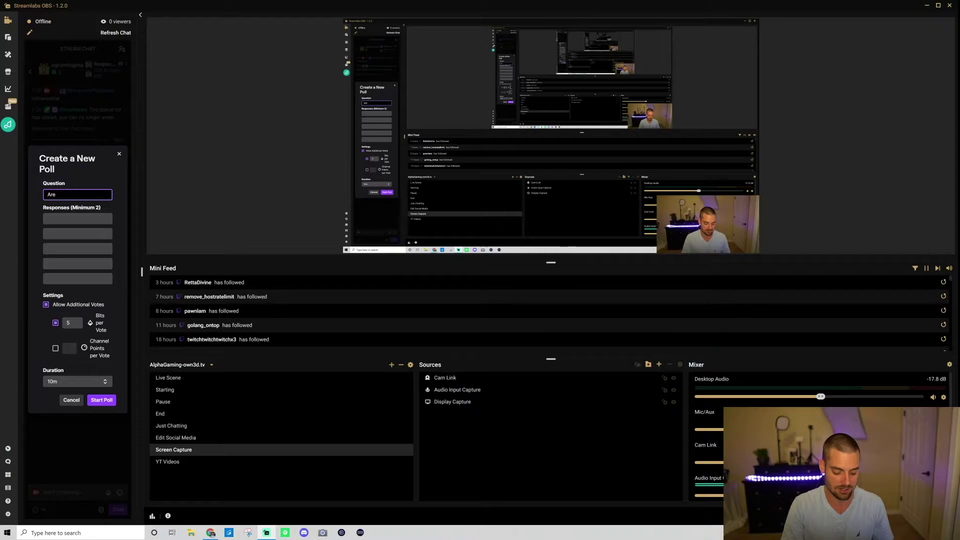
pyautogui.write('Are dogs great?')
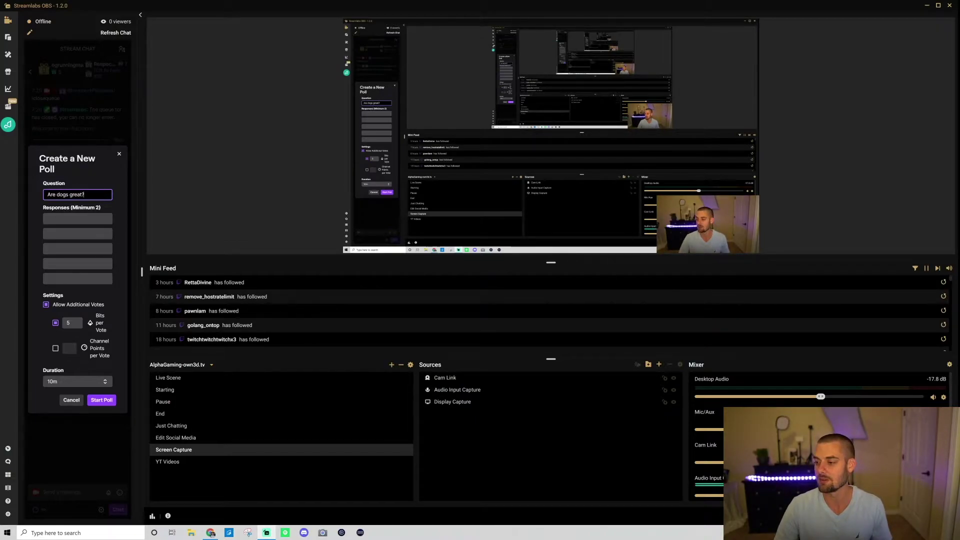
pyautogui.click(78, 219)
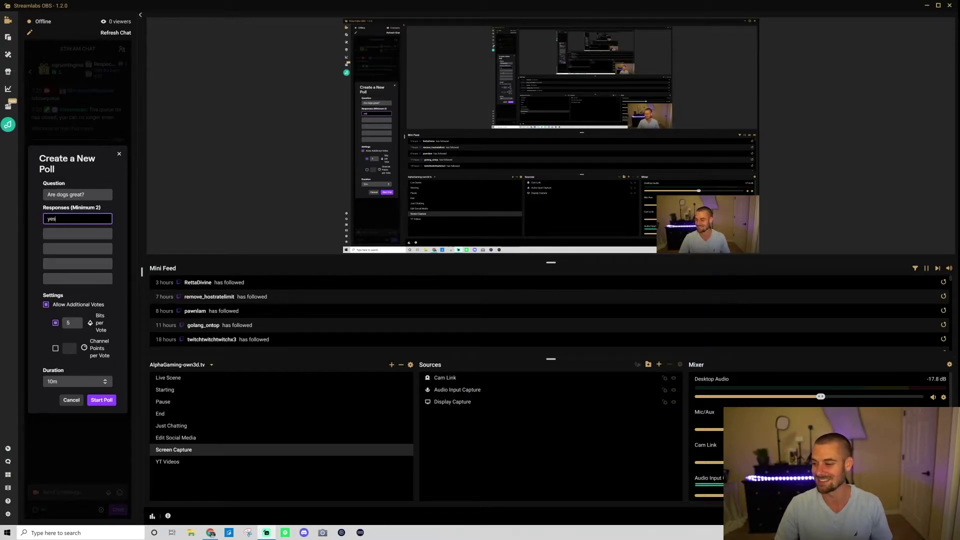
pyautogui.click(78, 233)
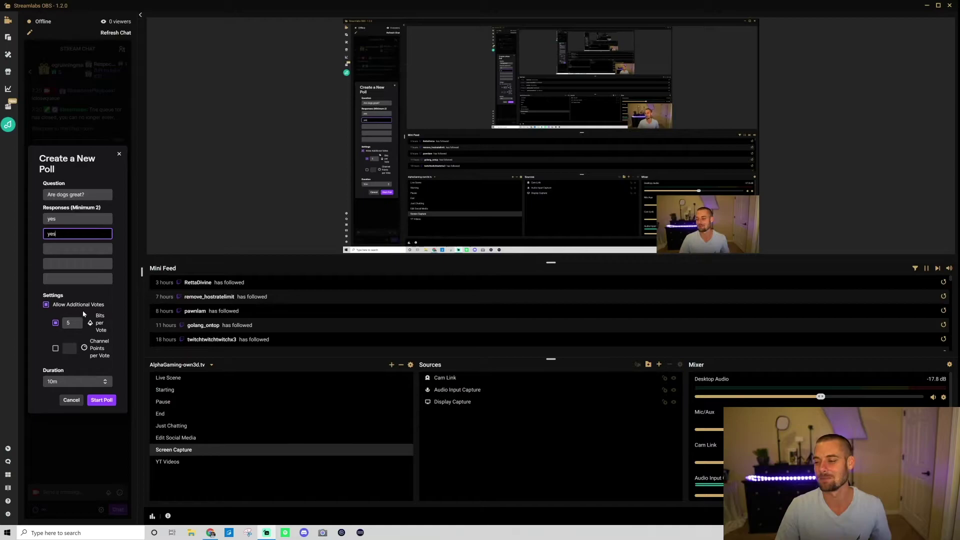
# Toggle Allow Additional Votes off and back on, then select the Bits and Channel Points fields
pyautogui.click(46, 306)
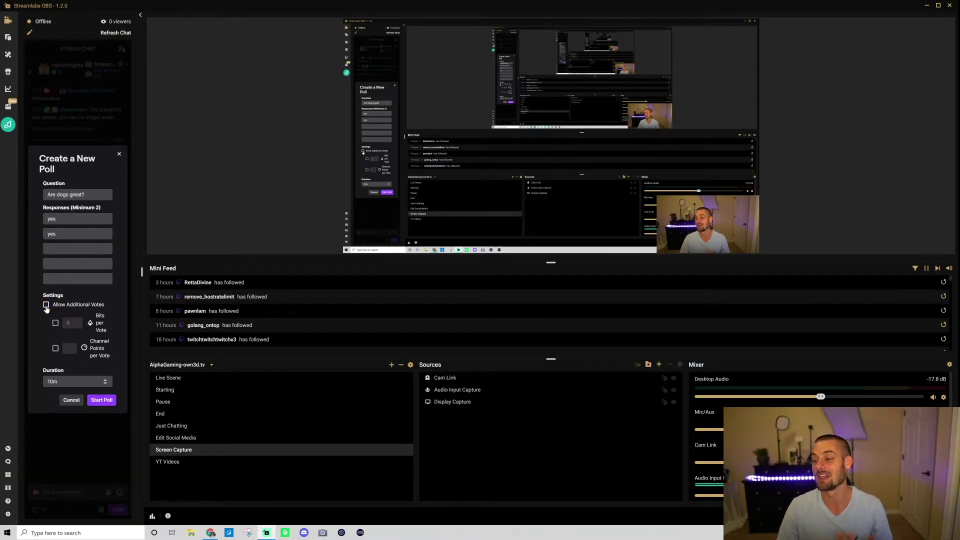
pyautogui.click(46, 306)
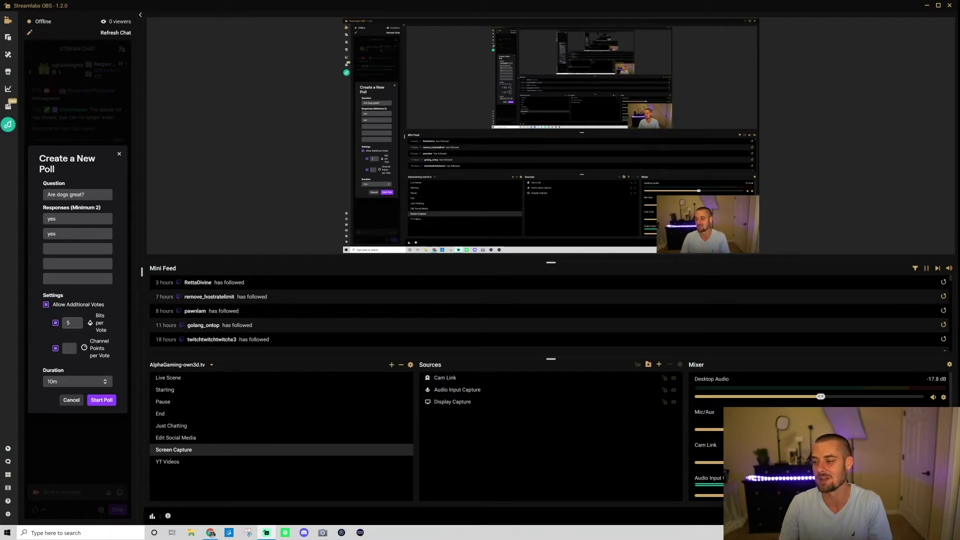
pyautogui.click(72, 322)
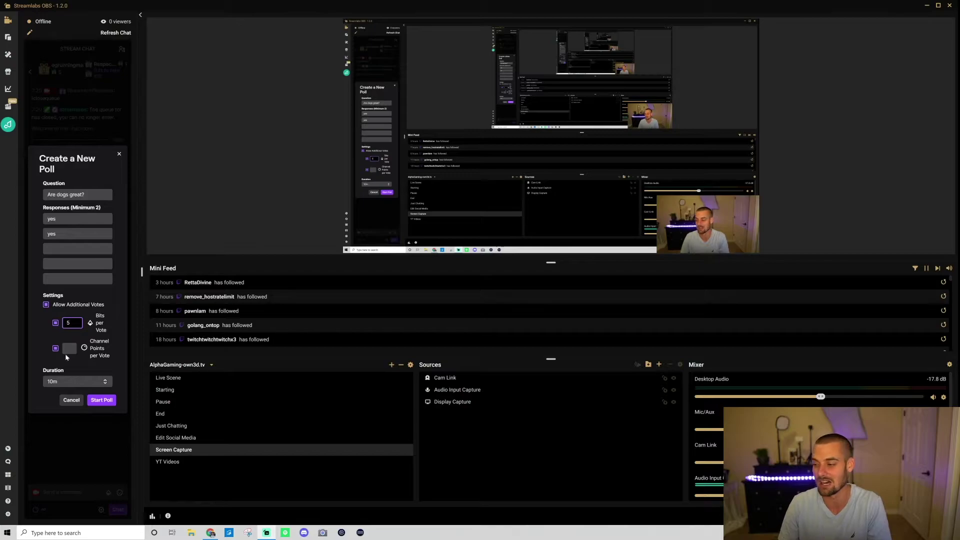
pyautogui.click(68, 349)
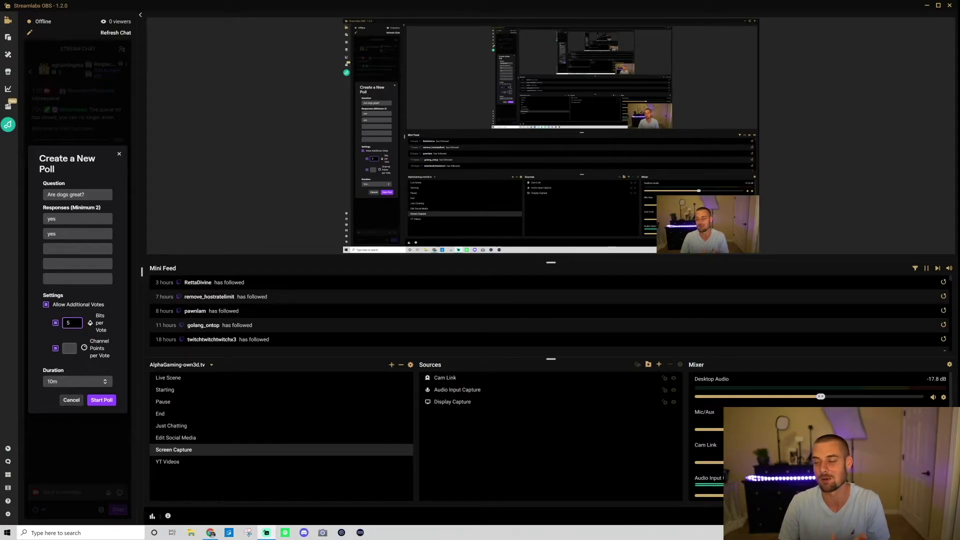
# Switch poll duration to 1m and back to 10m, then attempt to start the poll
pyautogui.click(87, 384)
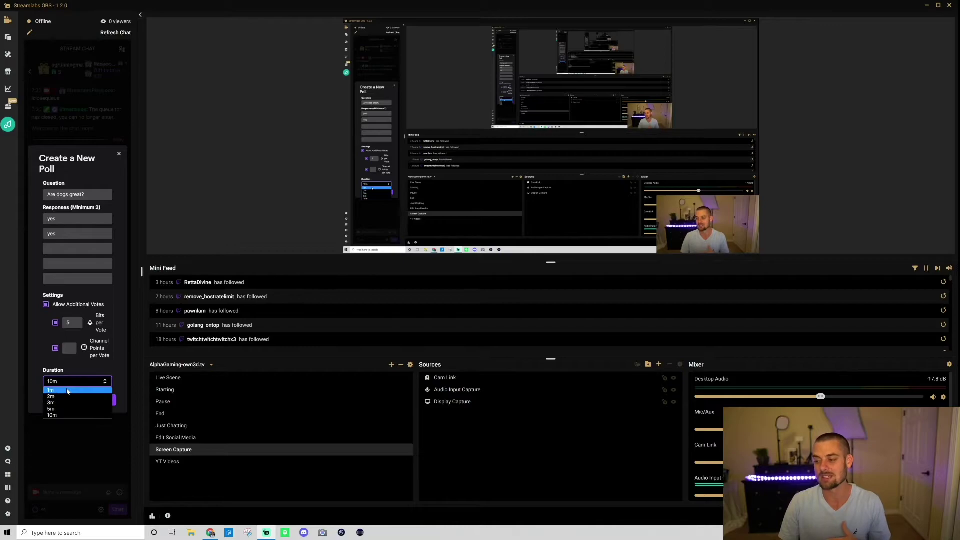
pyautogui.click(68, 390)
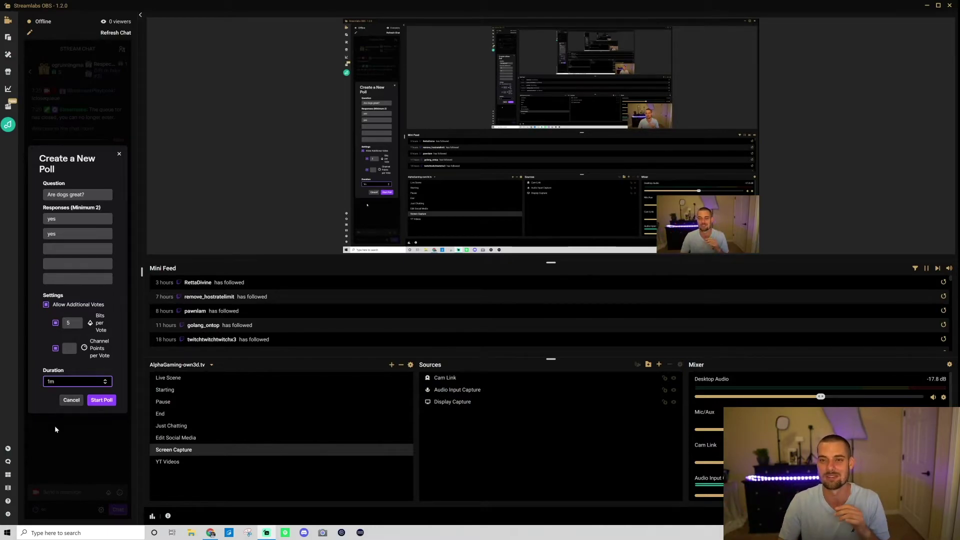
pyautogui.click(73, 384)
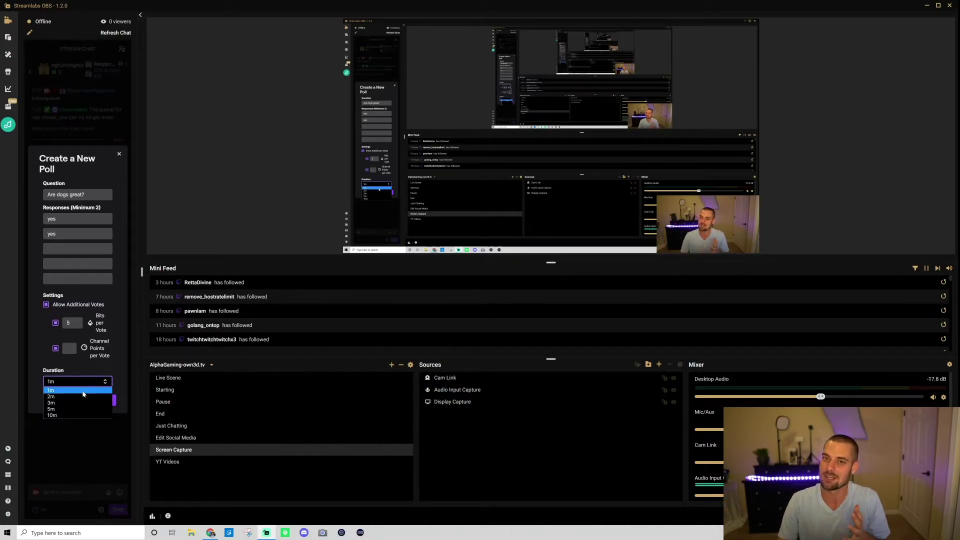
pyautogui.click(61, 415)
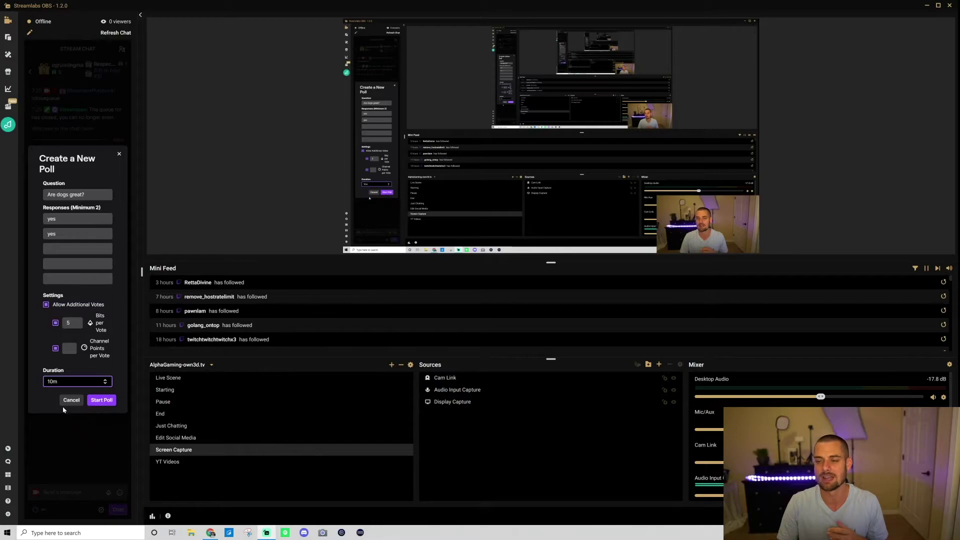
pyautogui.click(103, 401)
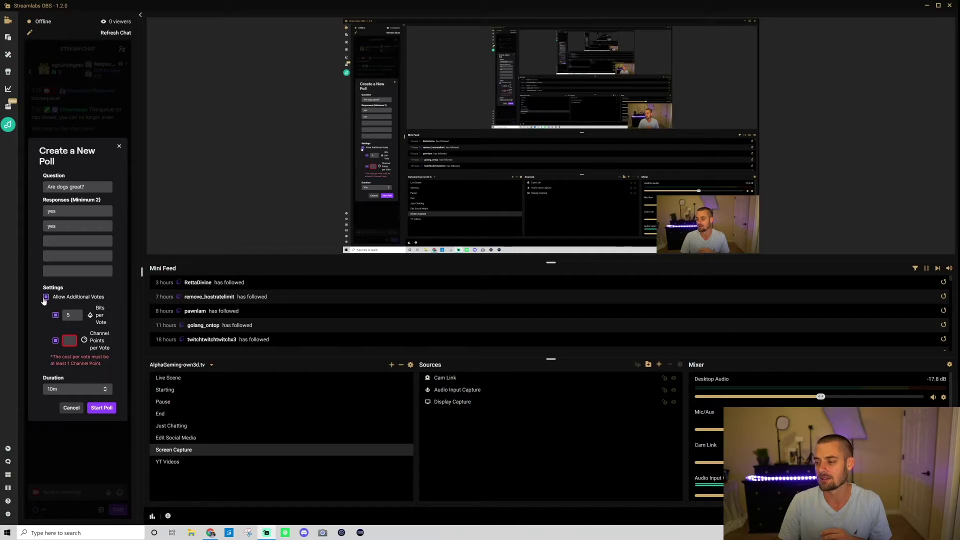
# Start 'Are dogs great?' without additional votes and vote for the second 'yes'
pyautogui.click(46, 297)
pyautogui.click(102, 400)
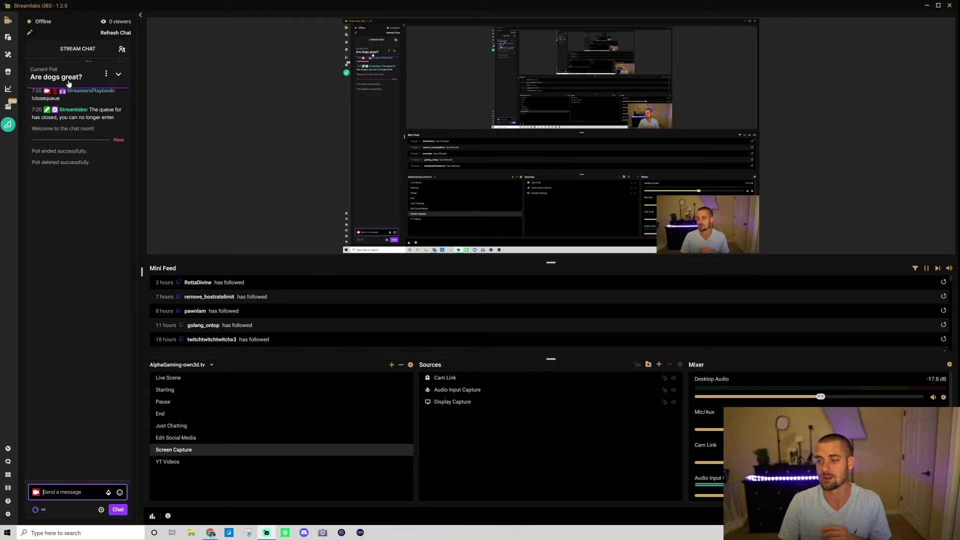
pyautogui.click(117, 76)
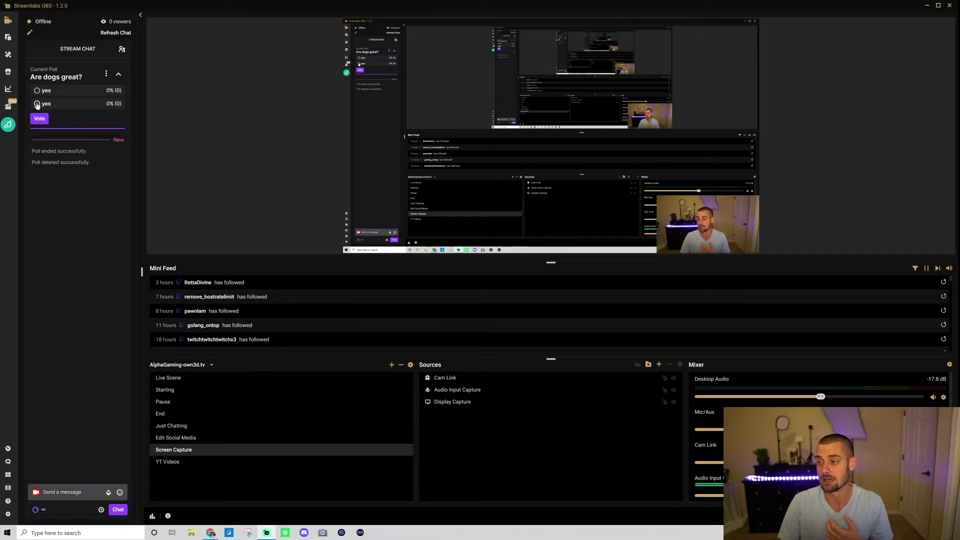
pyautogui.click(37, 104)
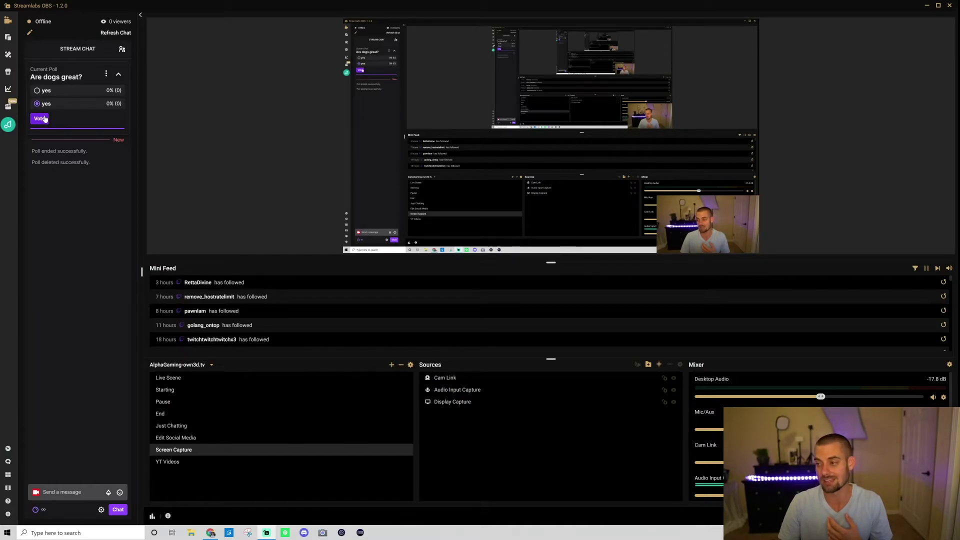
pyautogui.click(40, 119)
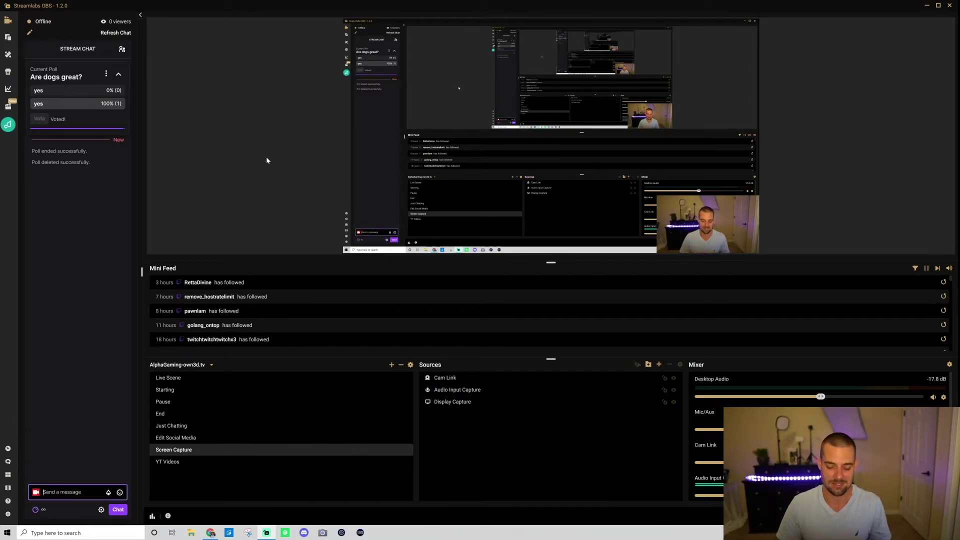
# End the running poll with /endpoll and clear the accidental chat selection
pyautogui.write('/')
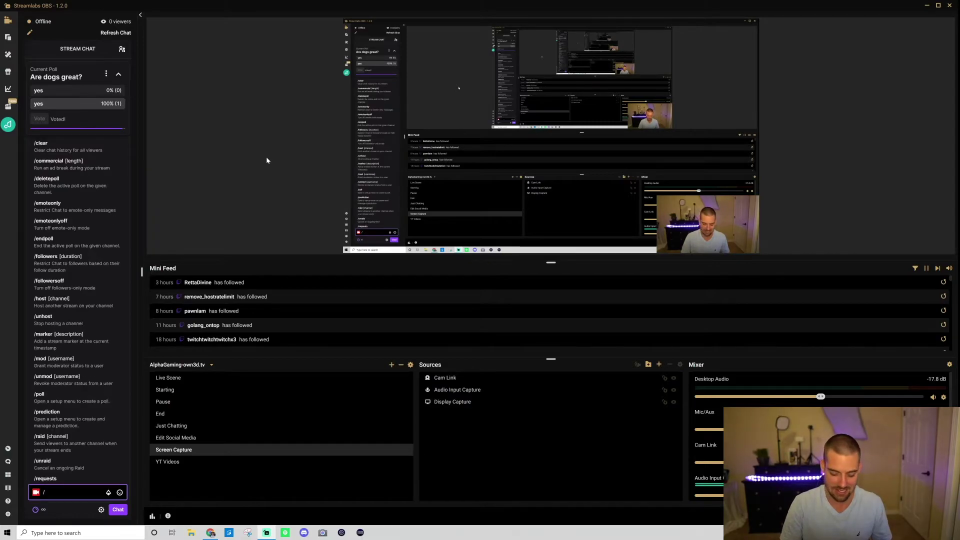
pyautogui.write('endpoll')
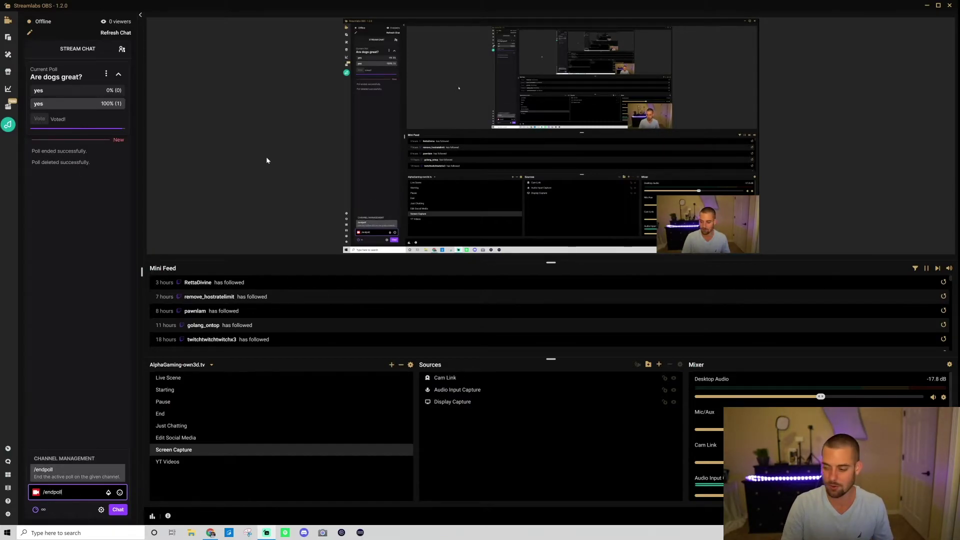
pyautogui.press('Return')
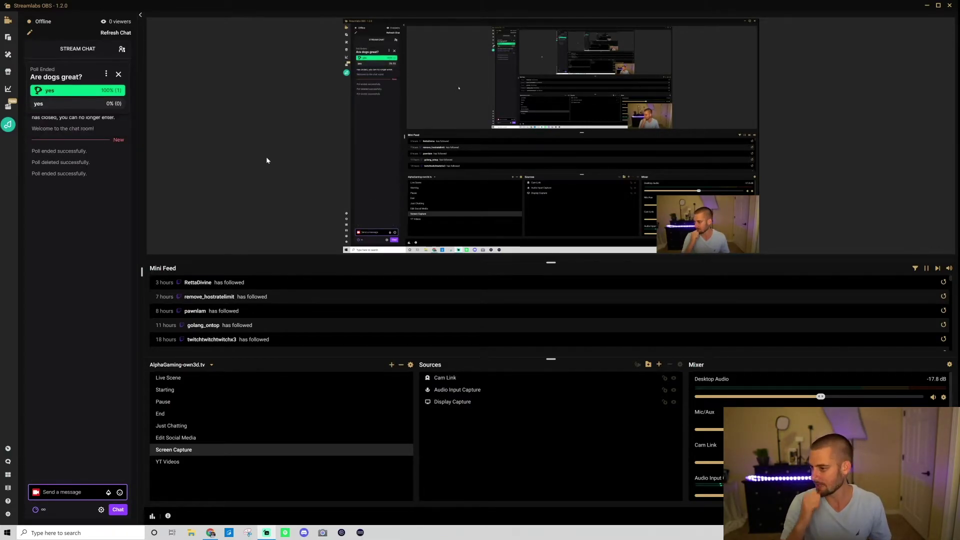
pyautogui.click(94, 179)
pyautogui.hotkey('ctrl', 'a')
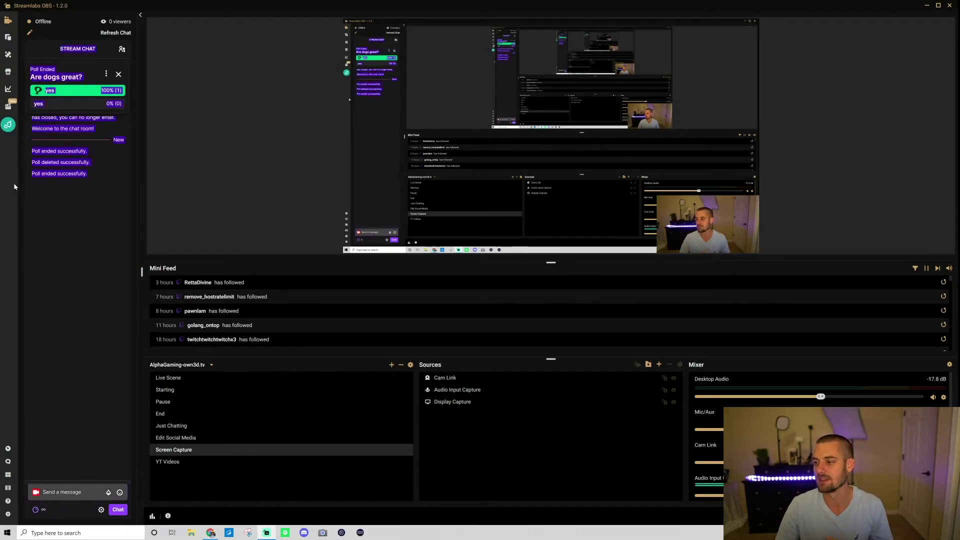
pyautogui.click(79, 218)
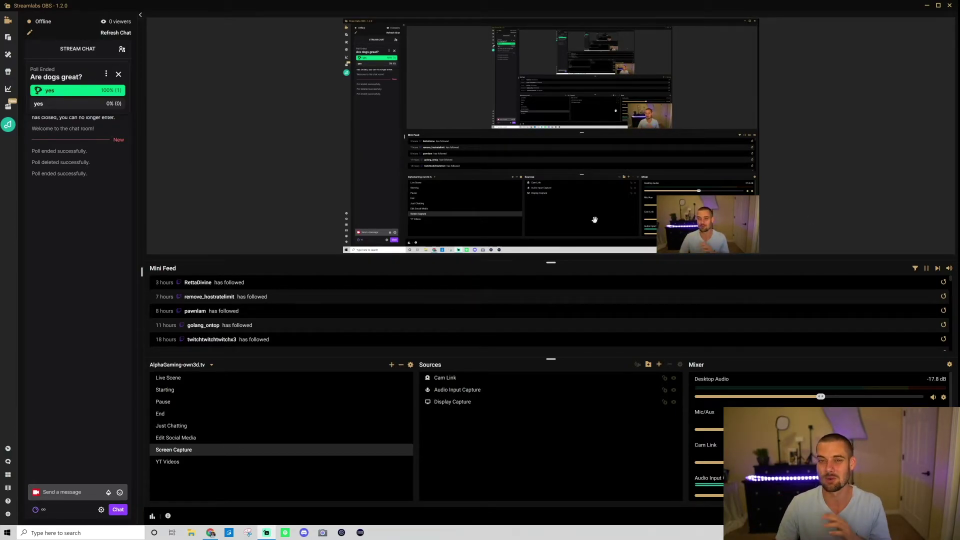
# Delete the ended poll by sending /deletepoll in chat
pyautogui.click(80, 491)
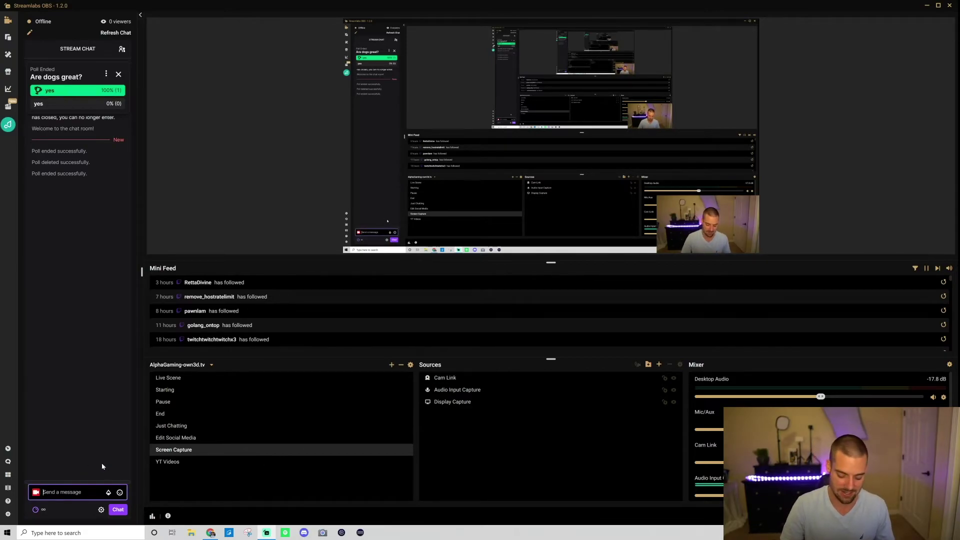
pyautogui.write('/delete')
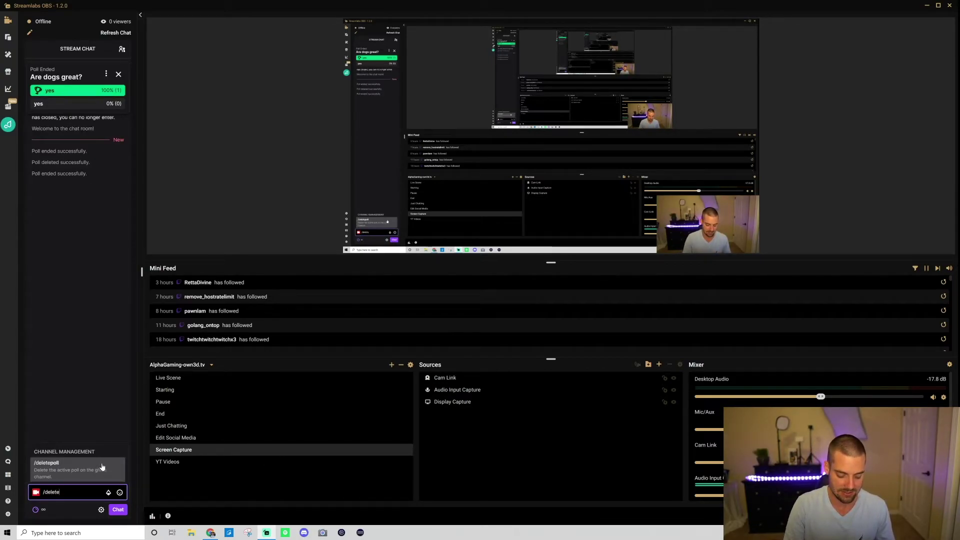
pyautogui.write('poll')
pyautogui.press('Return')
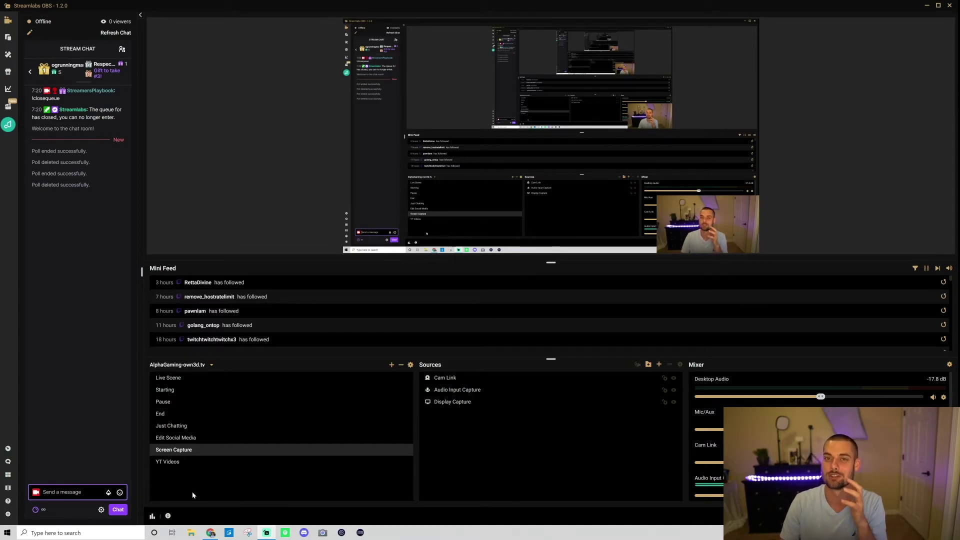
# Open the Twitch Creator Dashboard and confirm 'Manage your poll' is already an added quick action
pyautogui.click(210, 533)
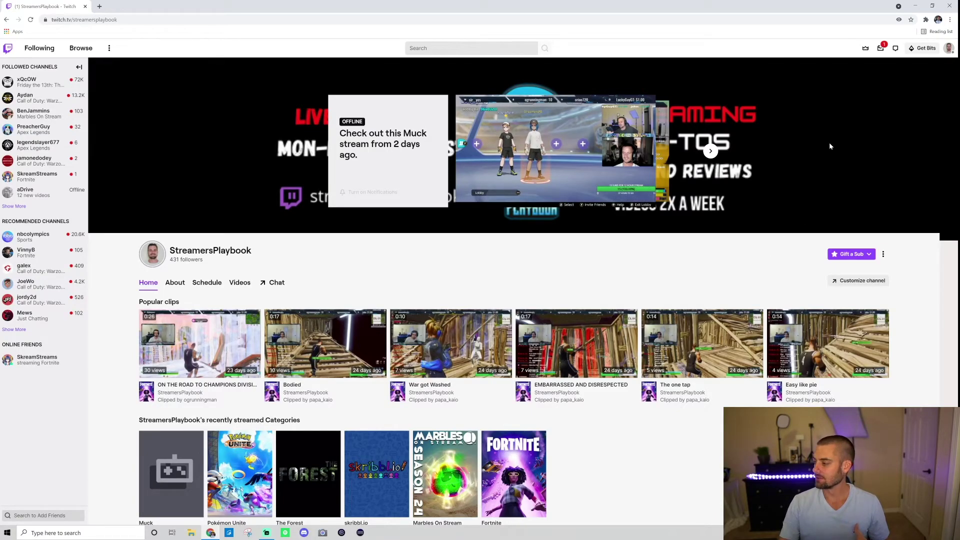
pyautogui.click(947, 51)
pyautogui.click(920, 129)
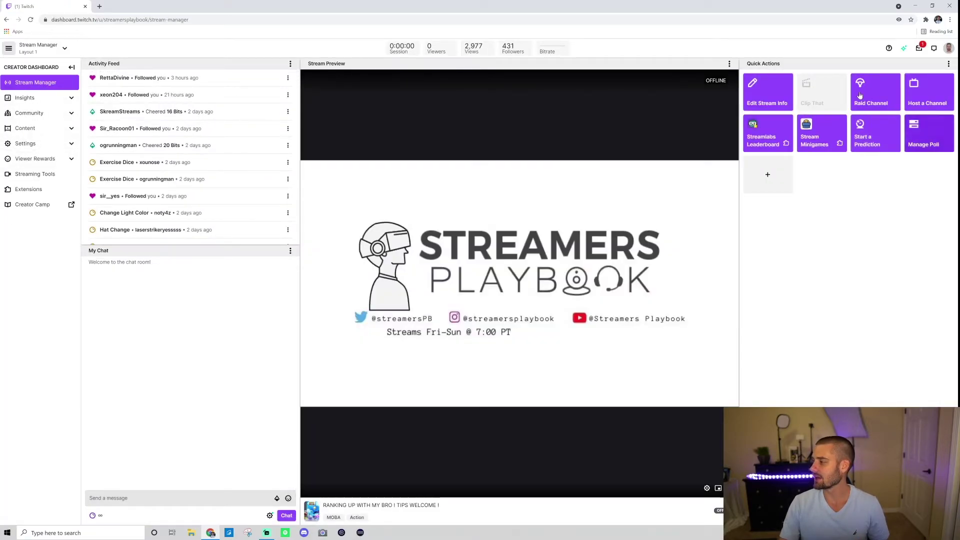
pyautogui.click(778, 171)
pyautogui.scroll(-5, 423, 210)
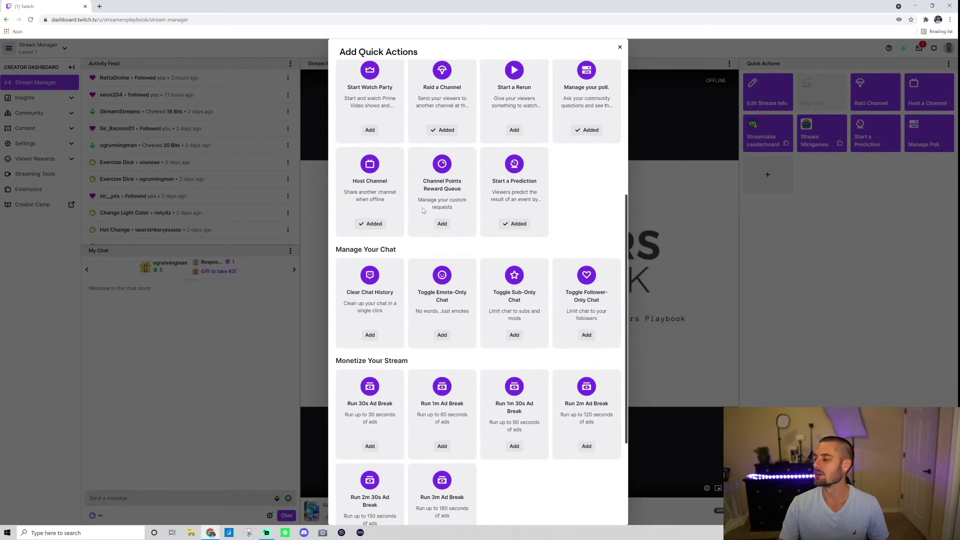
pyautogui.scroll(-3, 422, 210)
pyautogui.scroll(10, 440, 190)
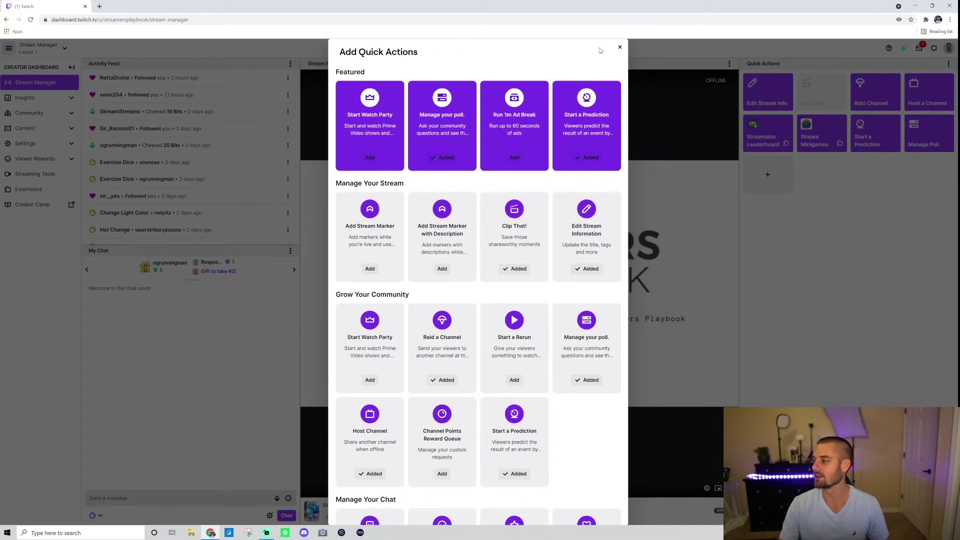
pyautogui.click(619, 48)
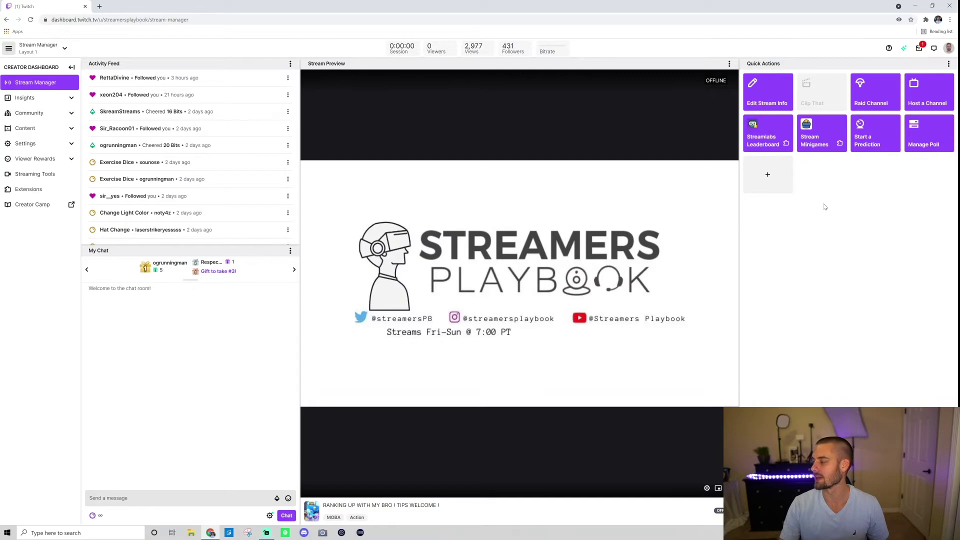
# Create and start poll 'ghfgh' with responses 'fghfgdh' and 'fghfgh'
pyautogui.click(934, 139)
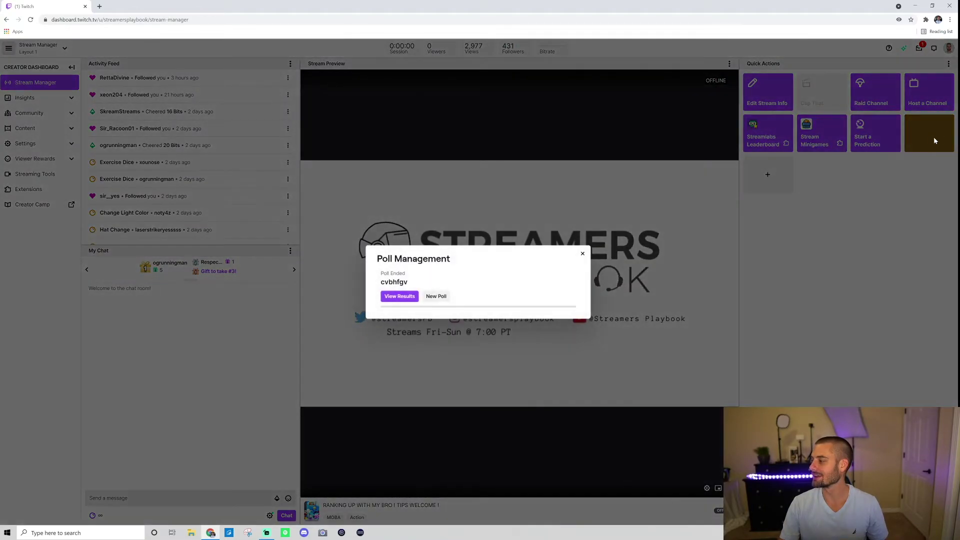
pyautogui.click(442, 299)
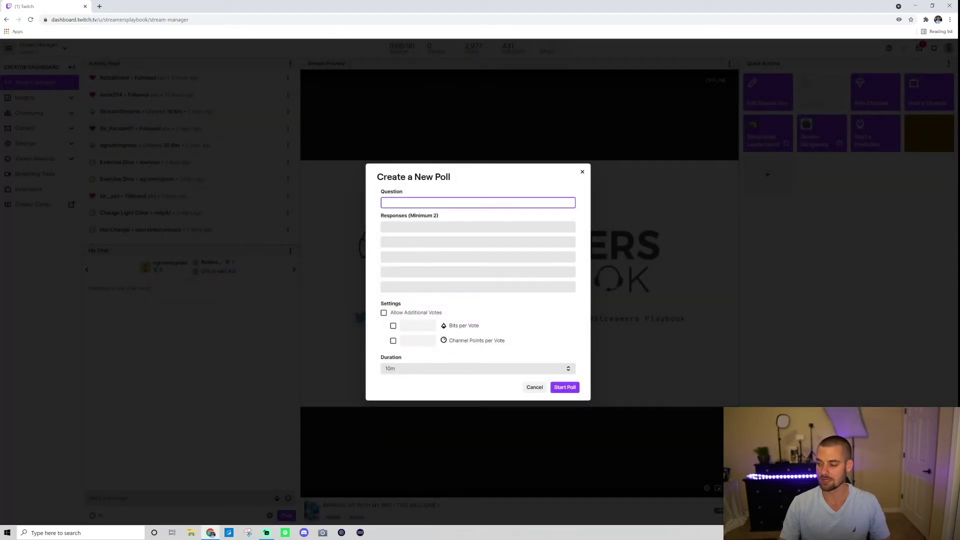
pyautogui.write('ghfgh')
pyautogui.press('Tab')
pyautogui.write('fghfgdh')
pyautogui.press('Tab')
pyautogui.write('fghfgh')
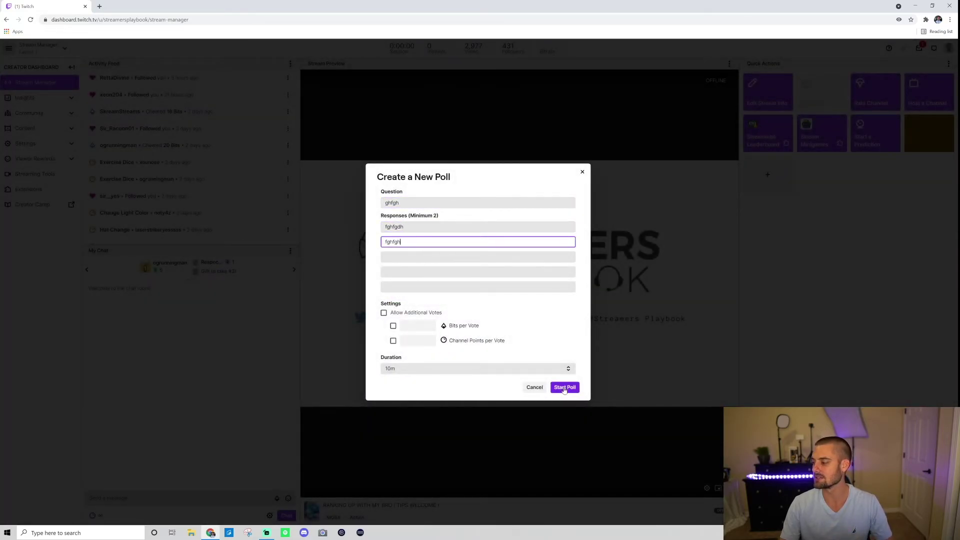
pyautogui.click(564, 388)
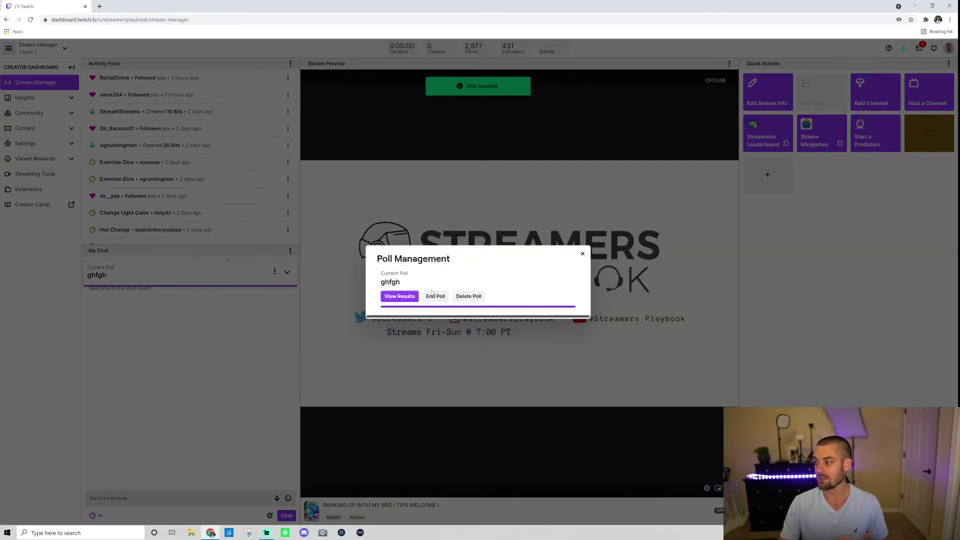
# End the 'ghfgh' poll and open its results in a new tab
pyautogui.click(436, 298)
pyautogui.click(778, 258)
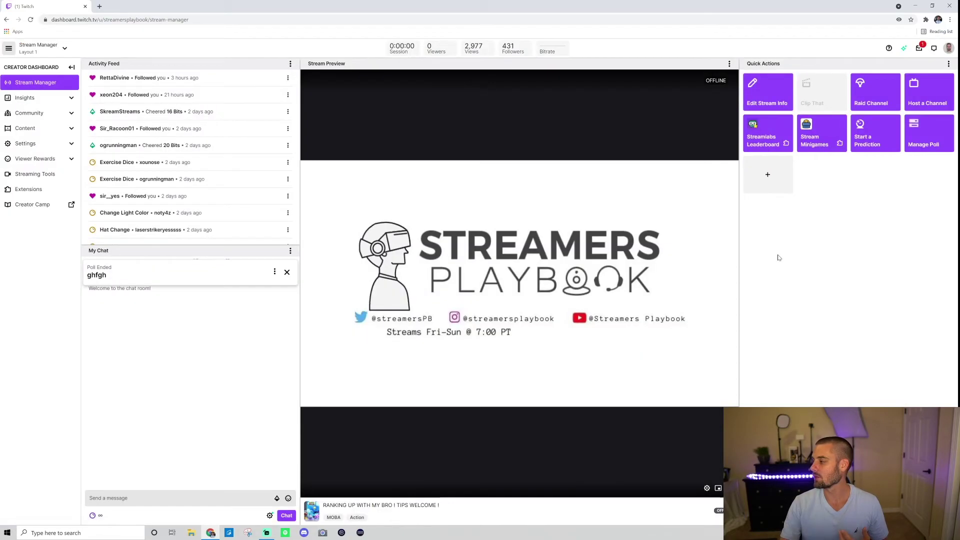
pyautogui.click(931, 133)
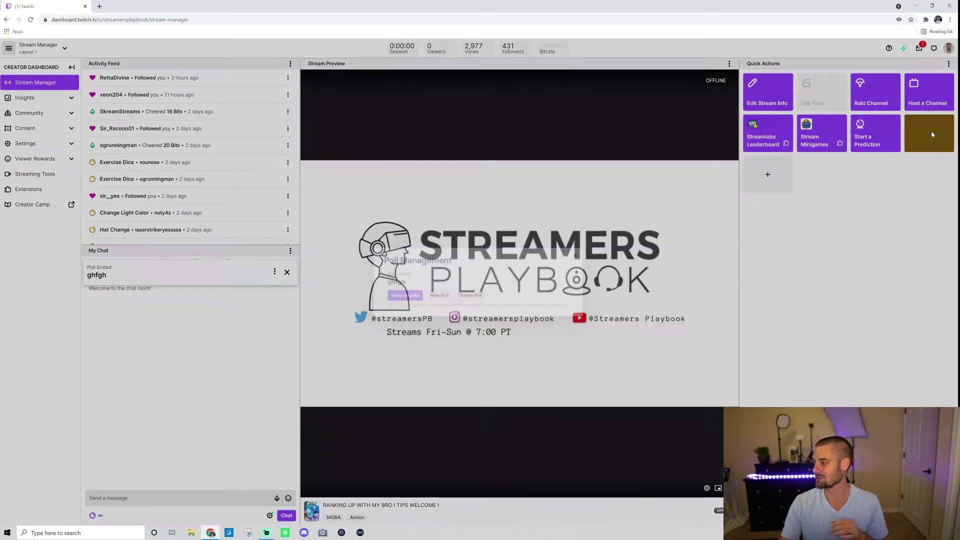
pyautogui.click(392, 299)
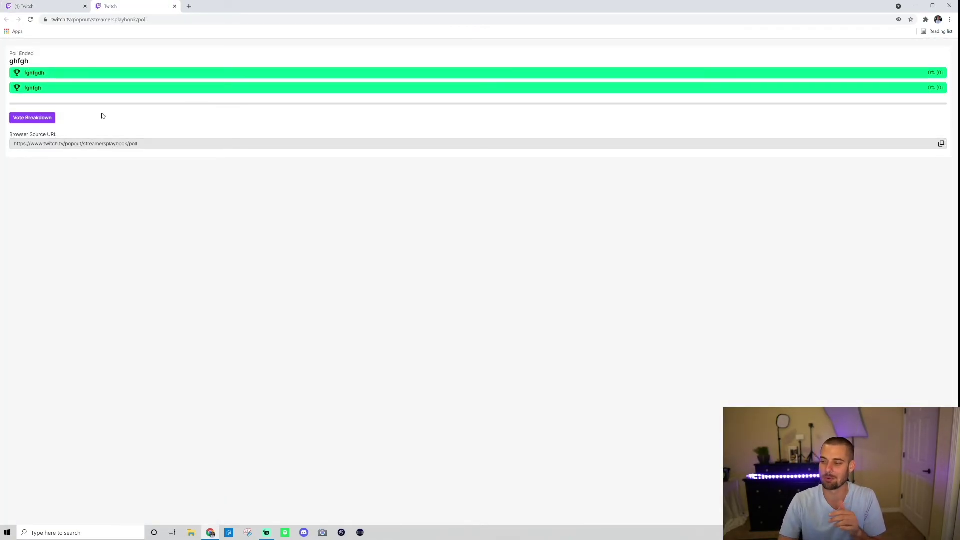
# View the 'ghfgh' vote breakdown, select its Browser Source URL, and return to Stream Manager
pyautogui.click(43, 120)
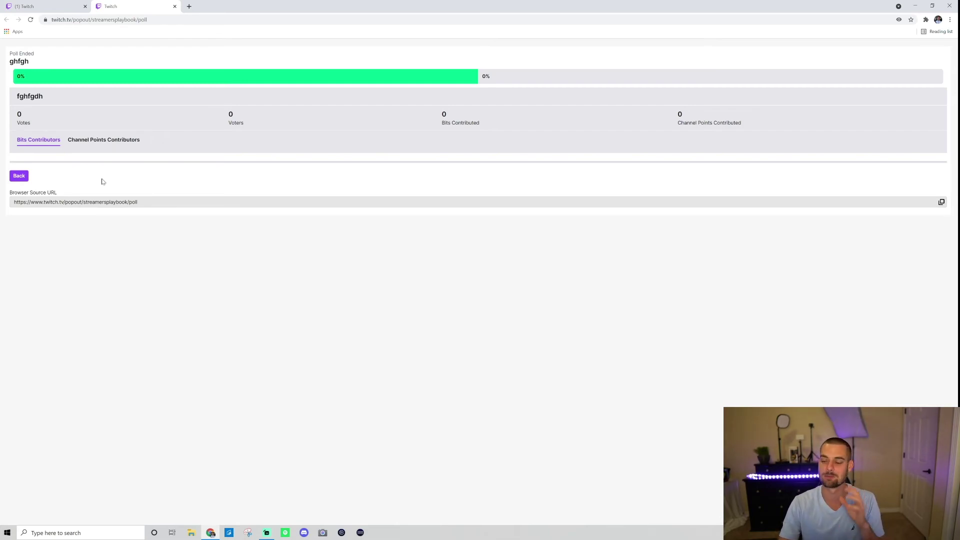
pyautogui.click(75, 202)
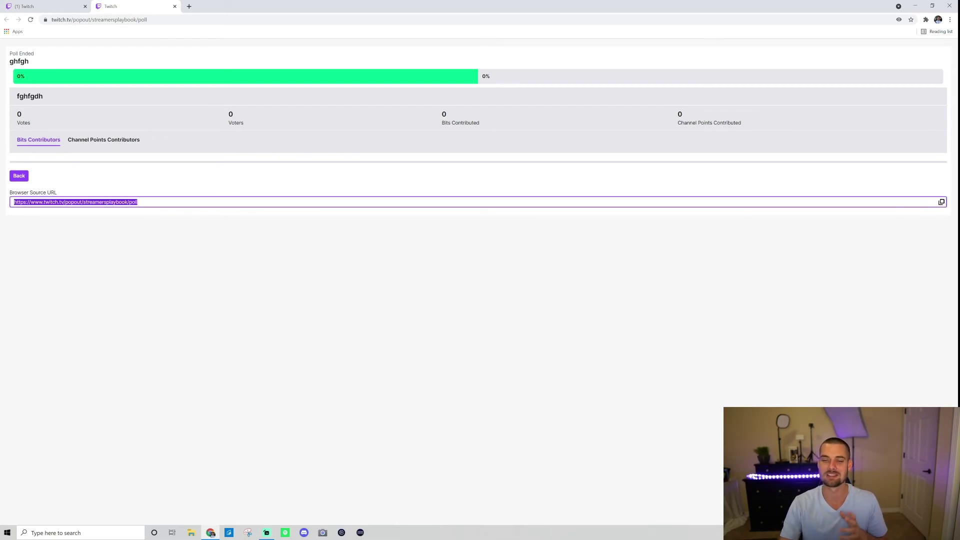
pyautogui.click(14, 4)
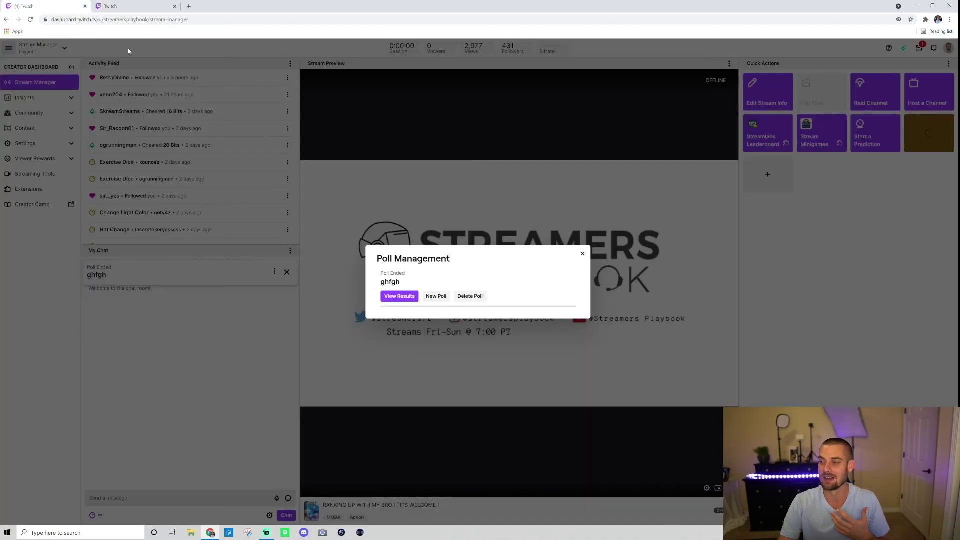
# Close the Poll Management dialog
pyautogui.click(583, 253)
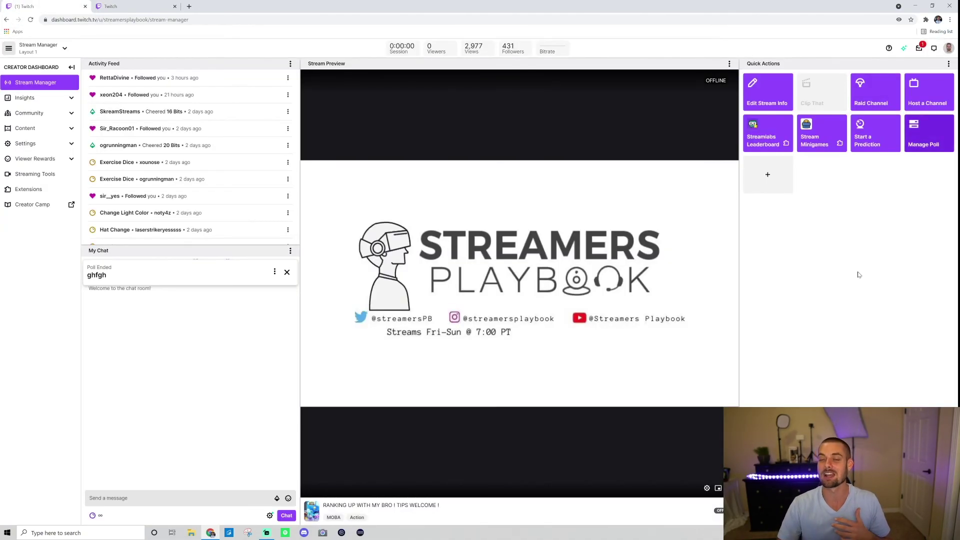